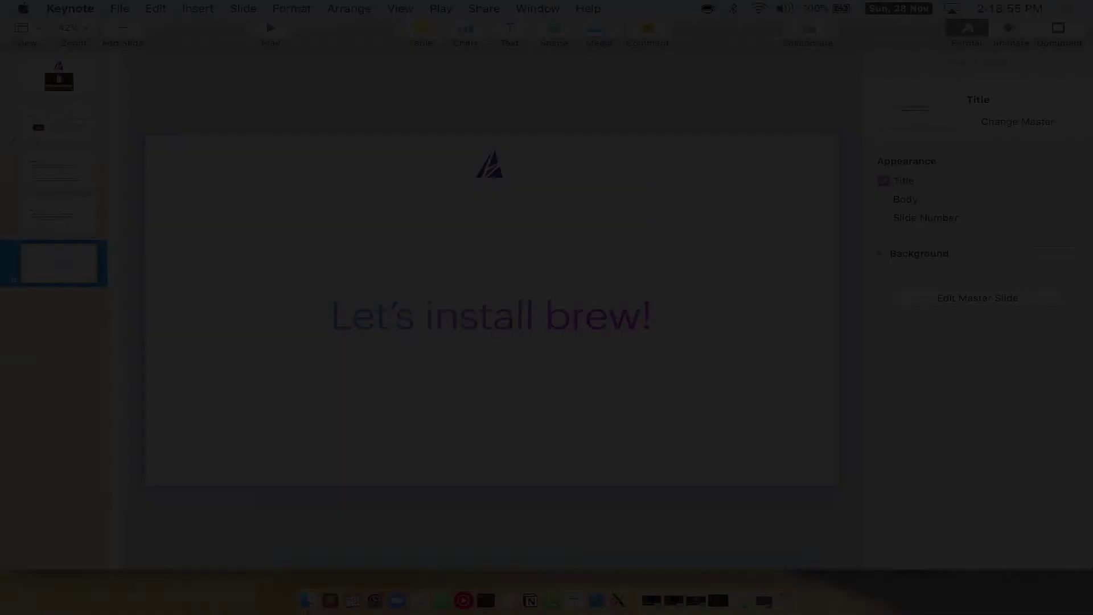
# Step: Minimize Keynote, launch Terminal through Spotlight search, and make its window full screen
pyautogui.click(30, 27)
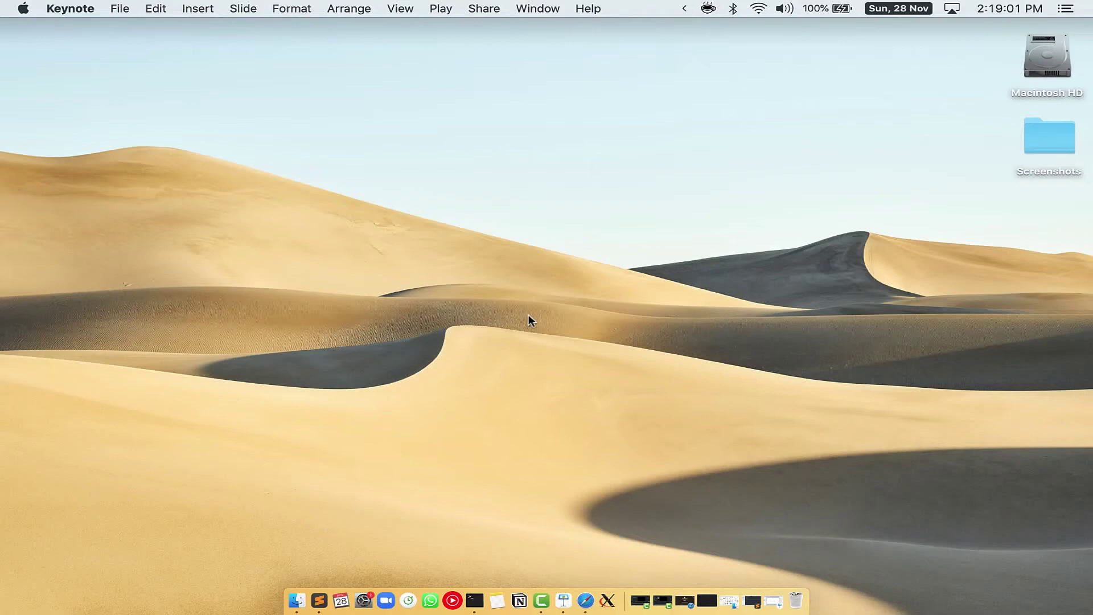
pyautogui.press('super+space')
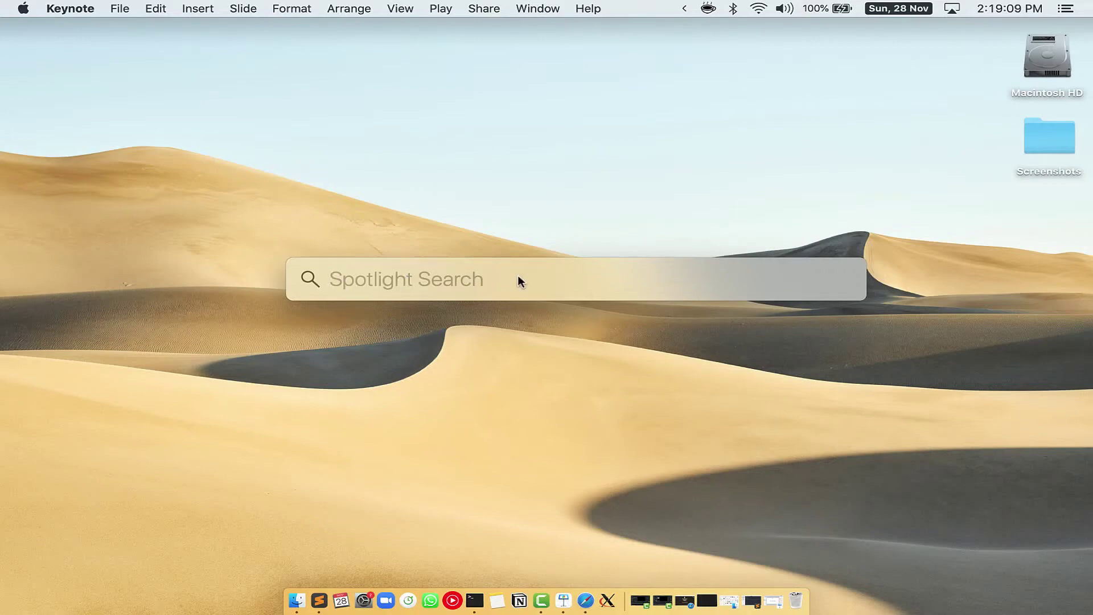
pyautogui.write('Terminal')
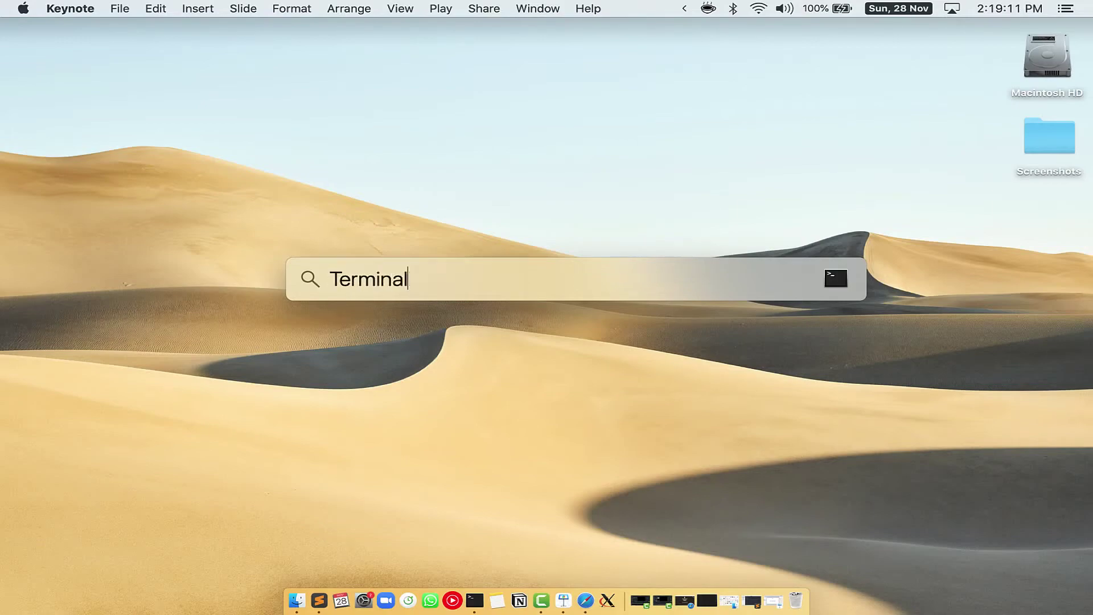
pyautogui.write('.cp')
pyautogui.press('BackSpace')
pyautogui.press('BackSpace')
pyautogui.write('app')
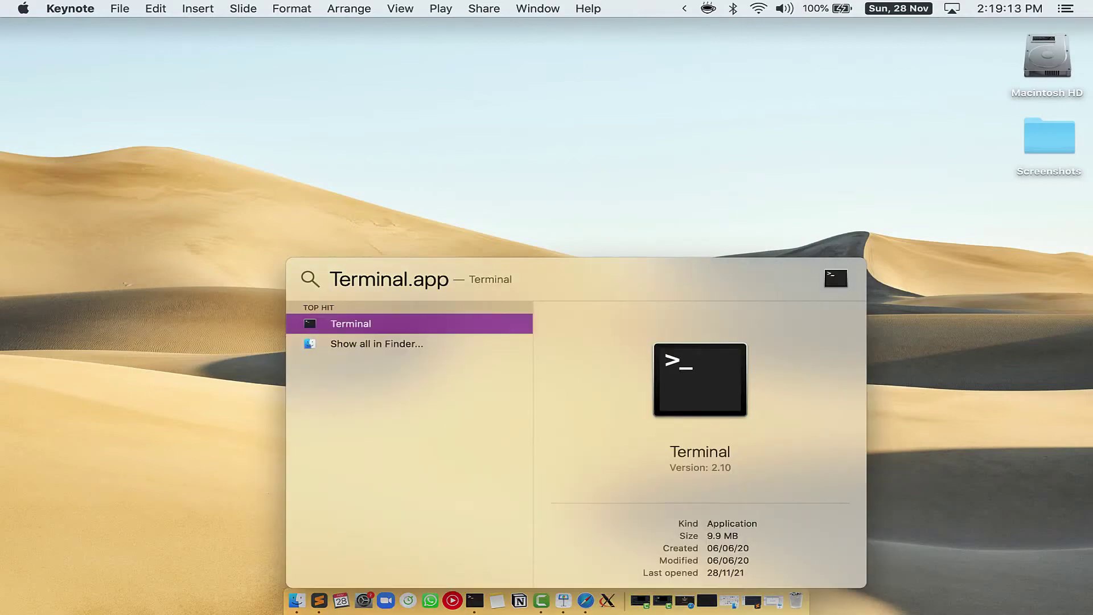
pyautogui.click(318, 325)
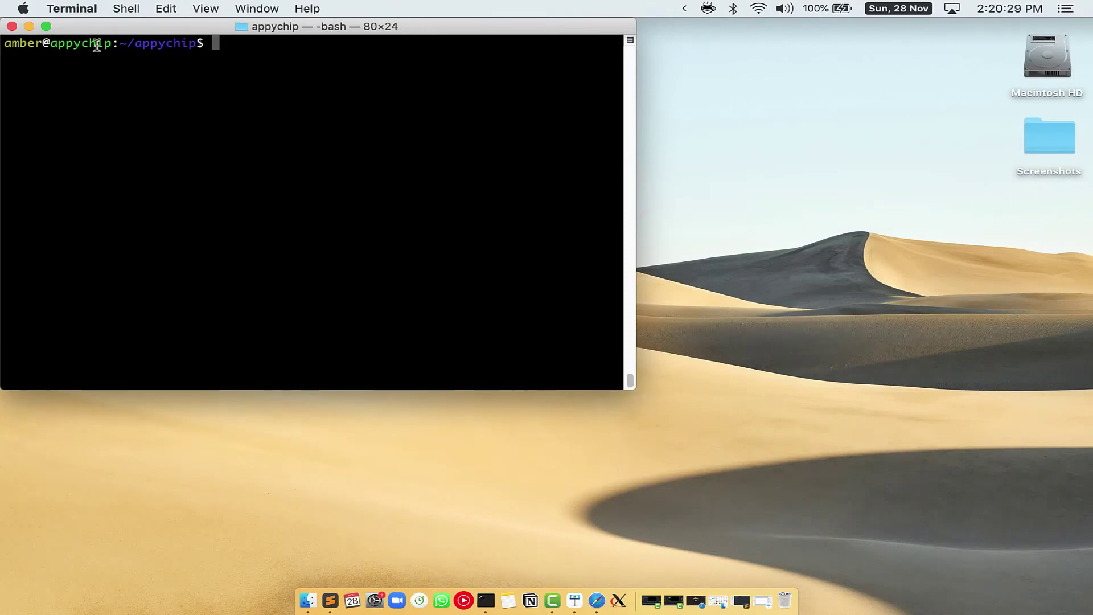
pyautogui.click(46, 25)
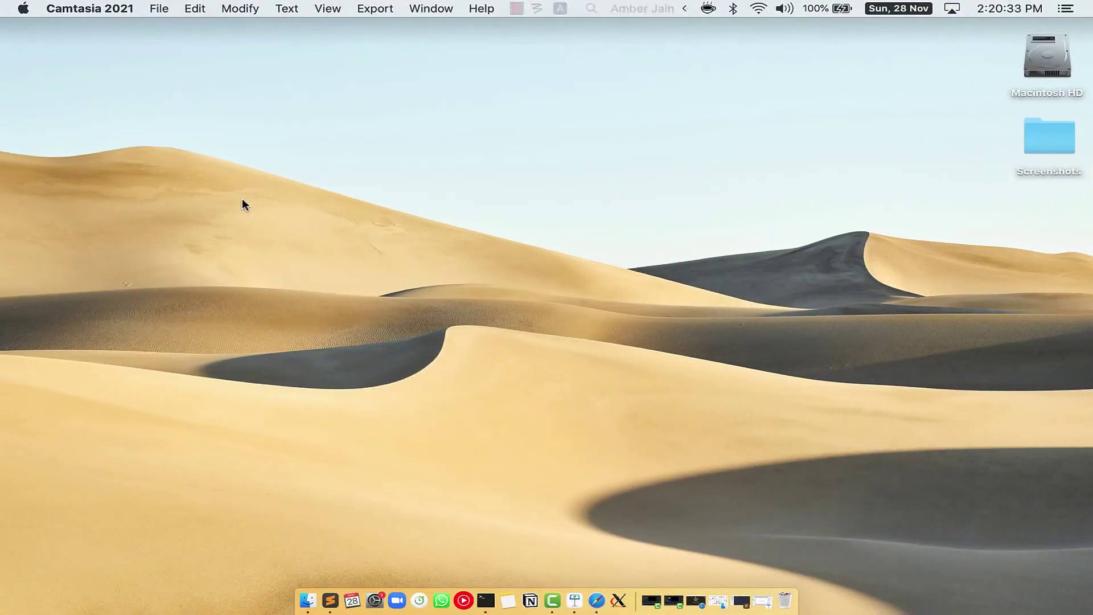
# Step: Bring Safari back and reload the brew.sh Homebrew page
pyautogui.click(600, 598)
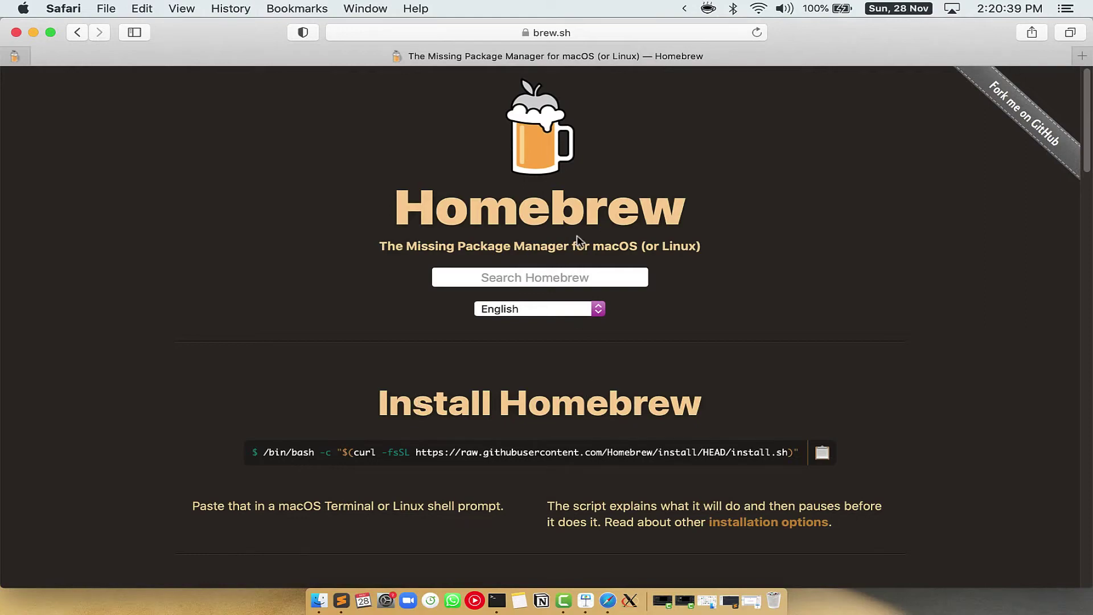
pyautogui.click(537, 33)
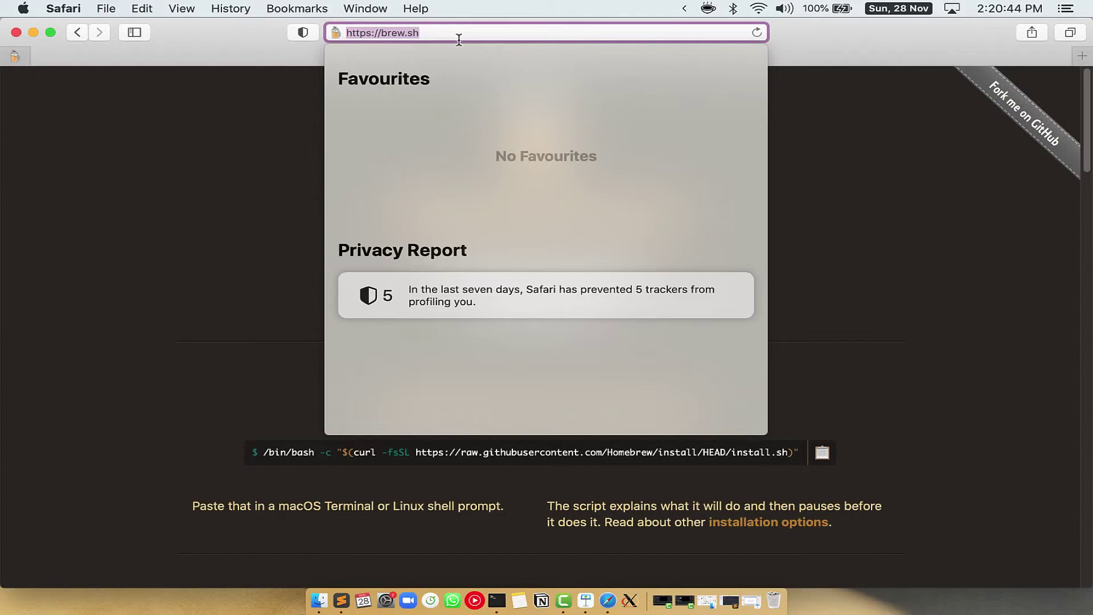
pyautogui.click(386, 32)
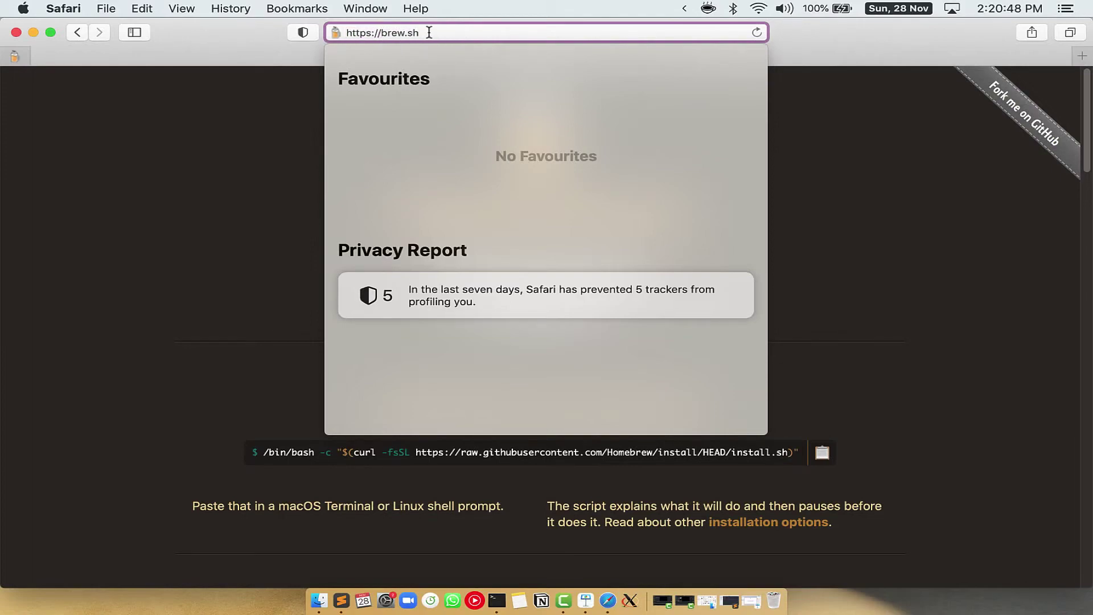
pyautogui.press('Return')
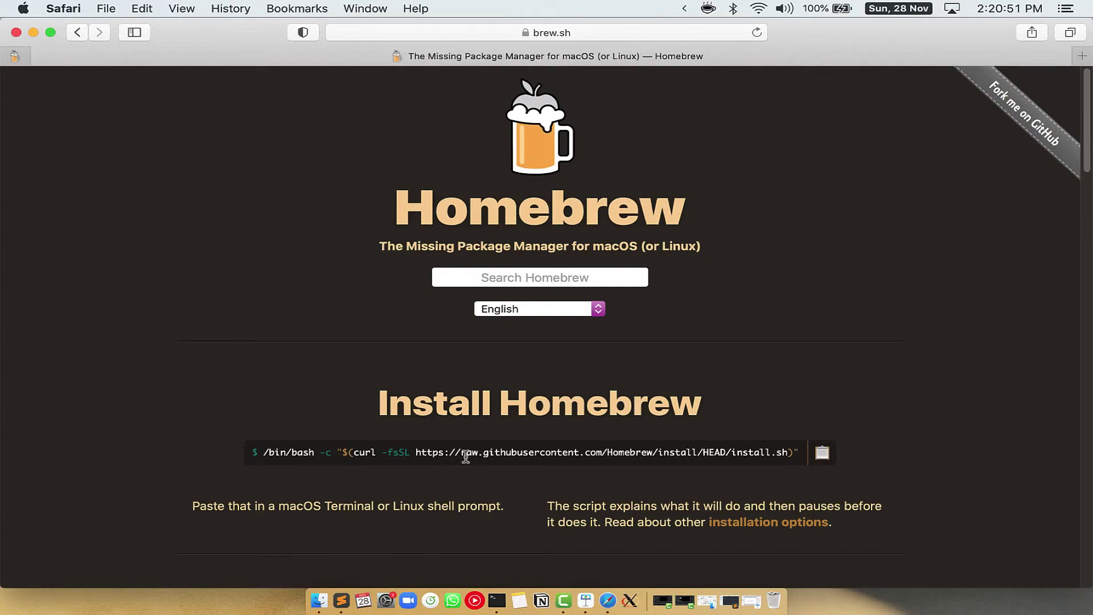
# Step: Copy the one-line Install Homebrew command to the clipboard
pyautogui.moveTo(378, 403); pyautogui.dragTo(702, 397)
pyautogui.click(351, 460)
pyautogui.click(824, 453)
# Step: Paste the Homebrew install command into Terminal, run it, and enter the sudo password
pyautogui.hotkey('ctrl', 'Right')
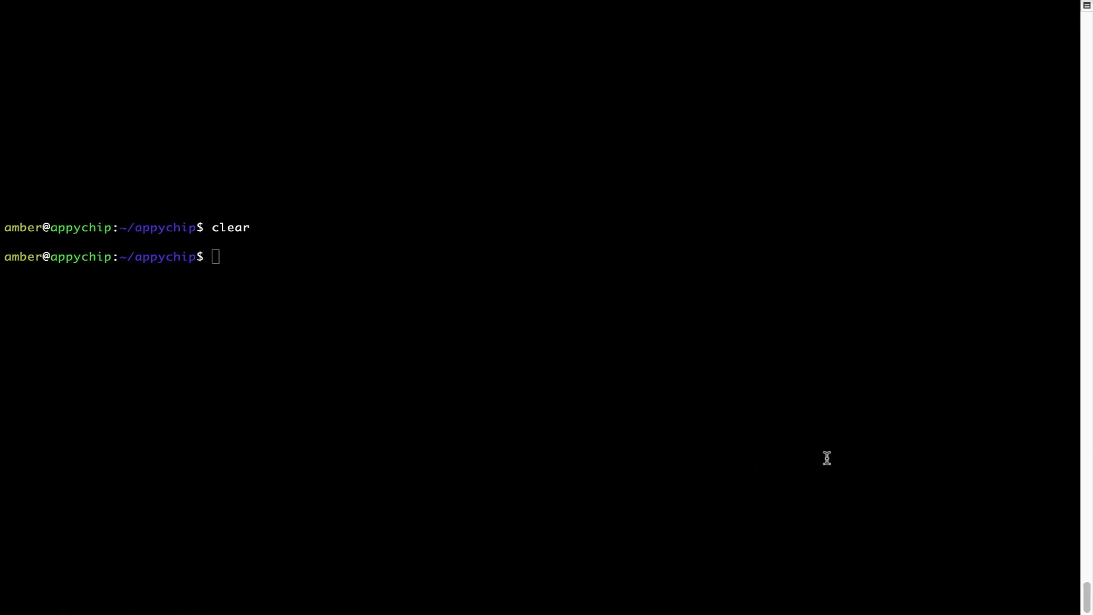
pyautogui.click(338, 238)
pyautogui.rightClick(339, 241)
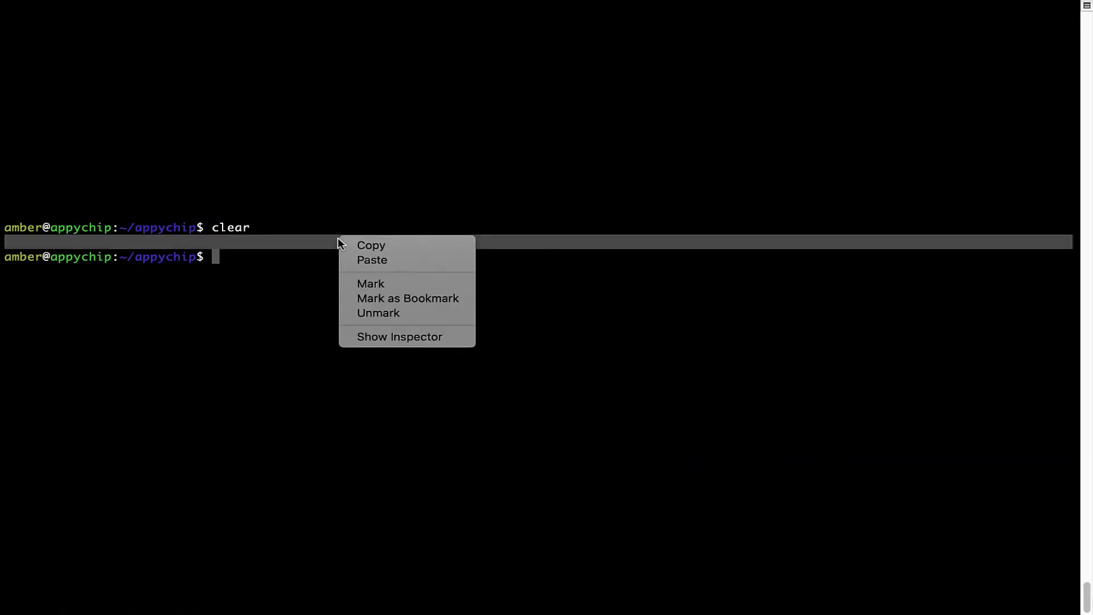
pyautogui.click(372, 259)
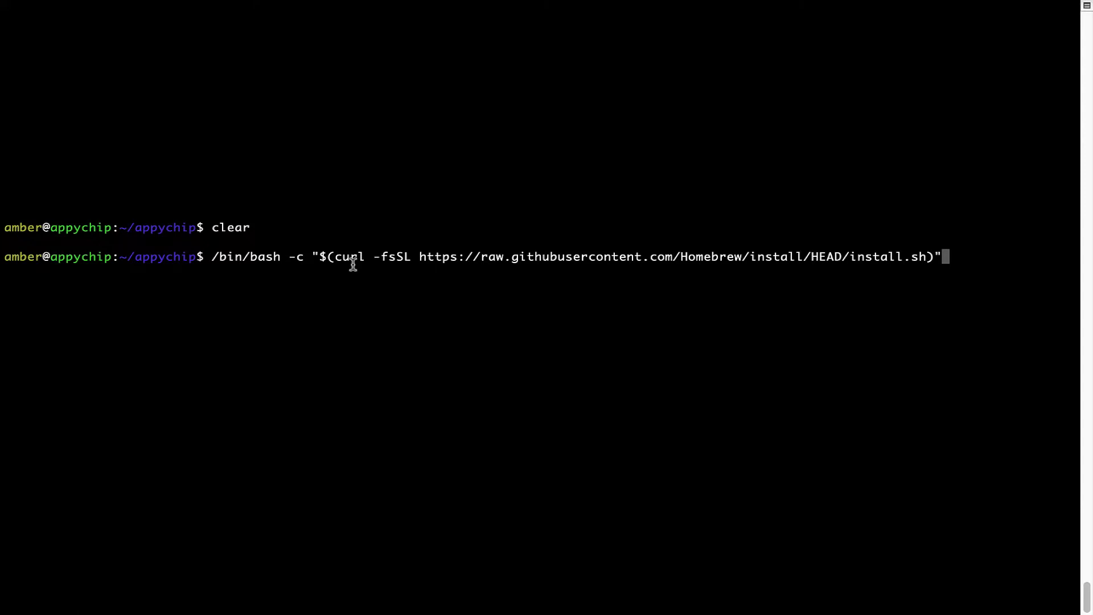
pyautogui.press('Return')
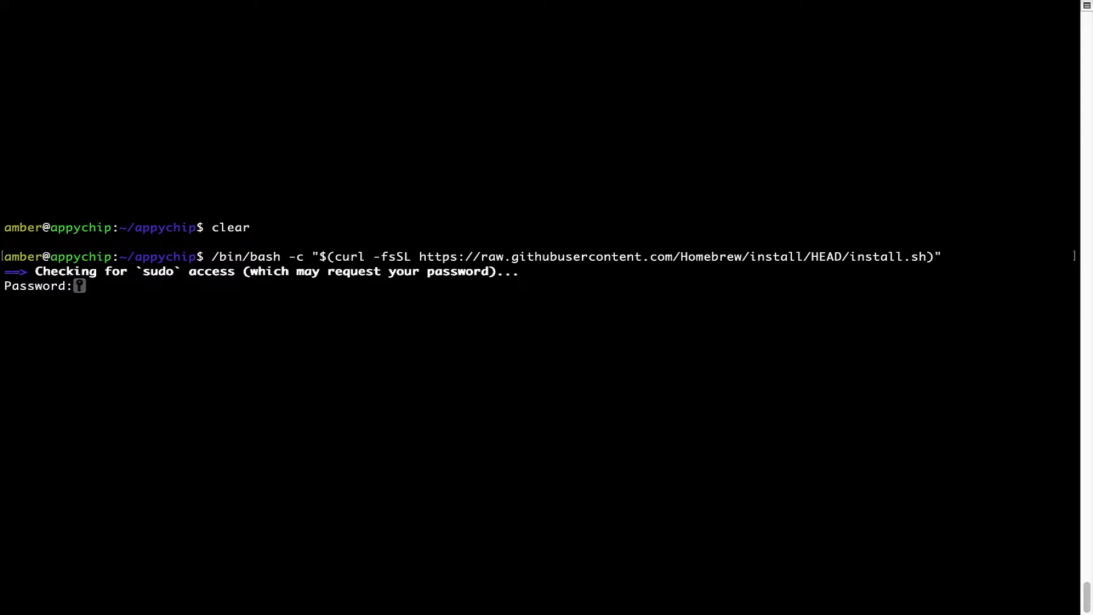
pyautogui.press('Return')
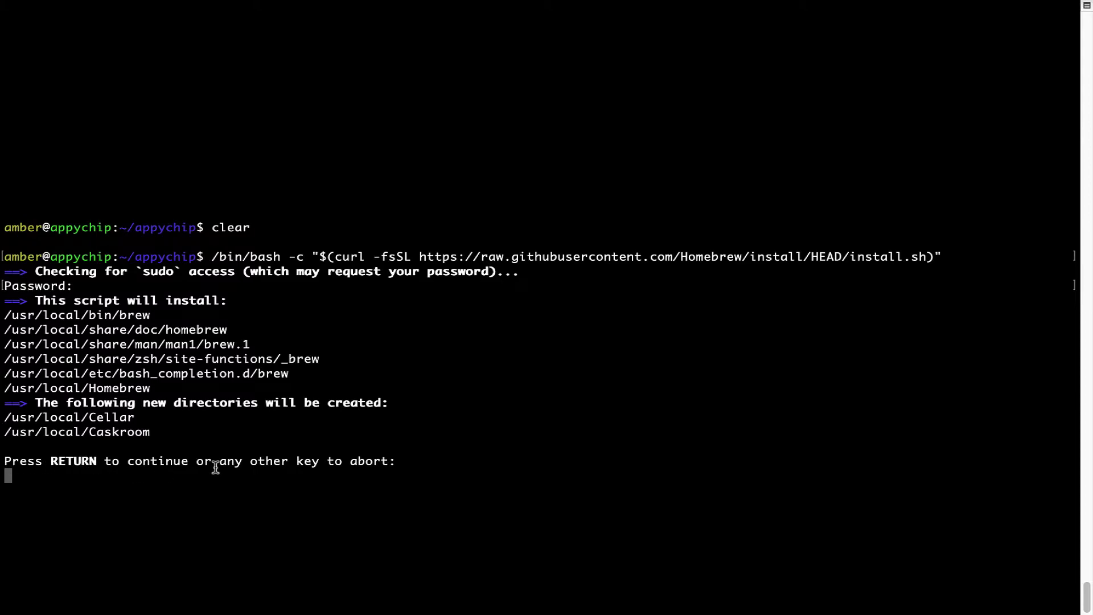
# Step: Continue the install to 'Installation successful!', then view the Homebrew analytics docs in Safari
pyautogui.press('Return')
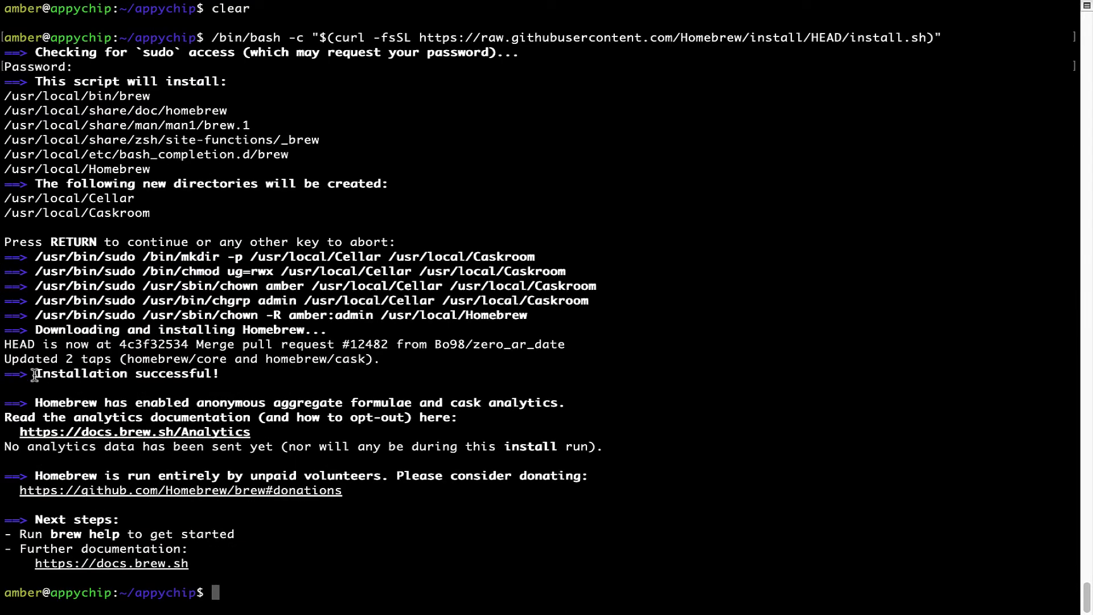
pyautogui.moveTo(35, 373); pyautogui.dragTo(227, 369)
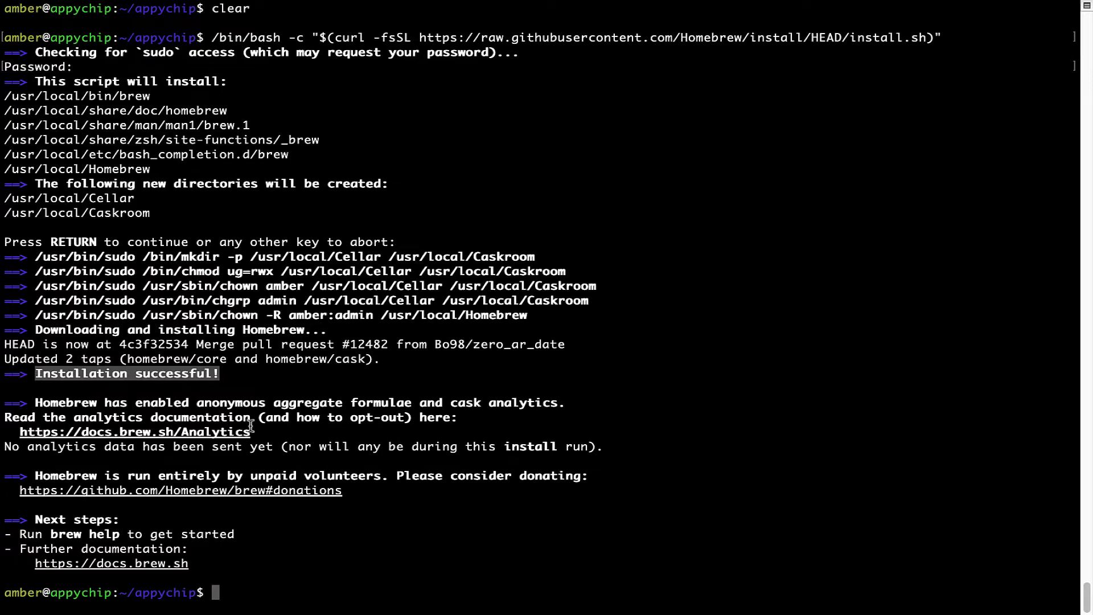
pyautogui.click(435, 377)
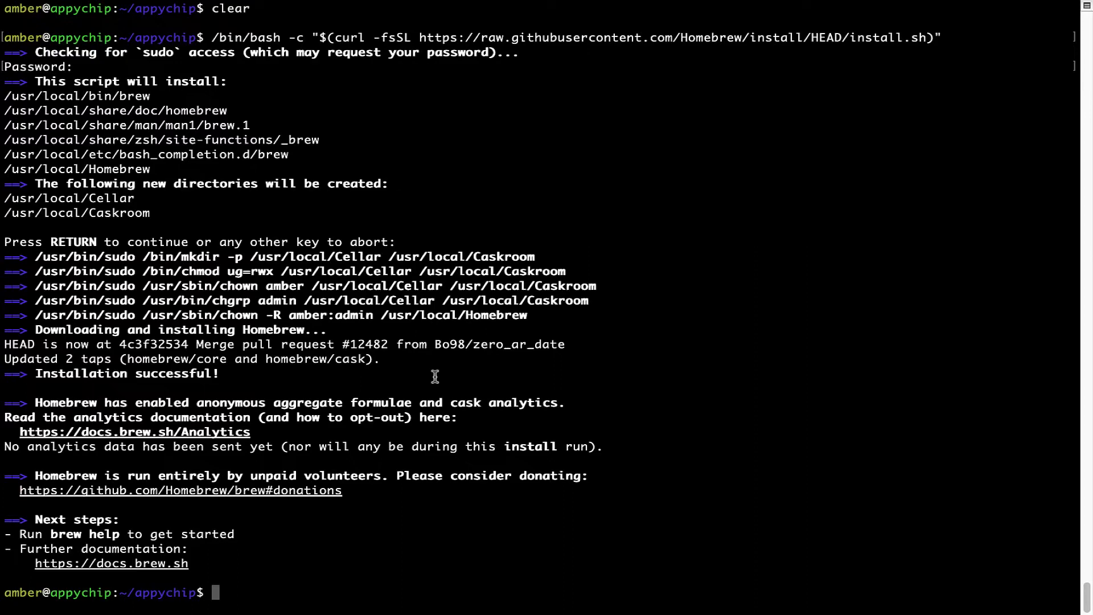
pyautogui.press('super+Tab')
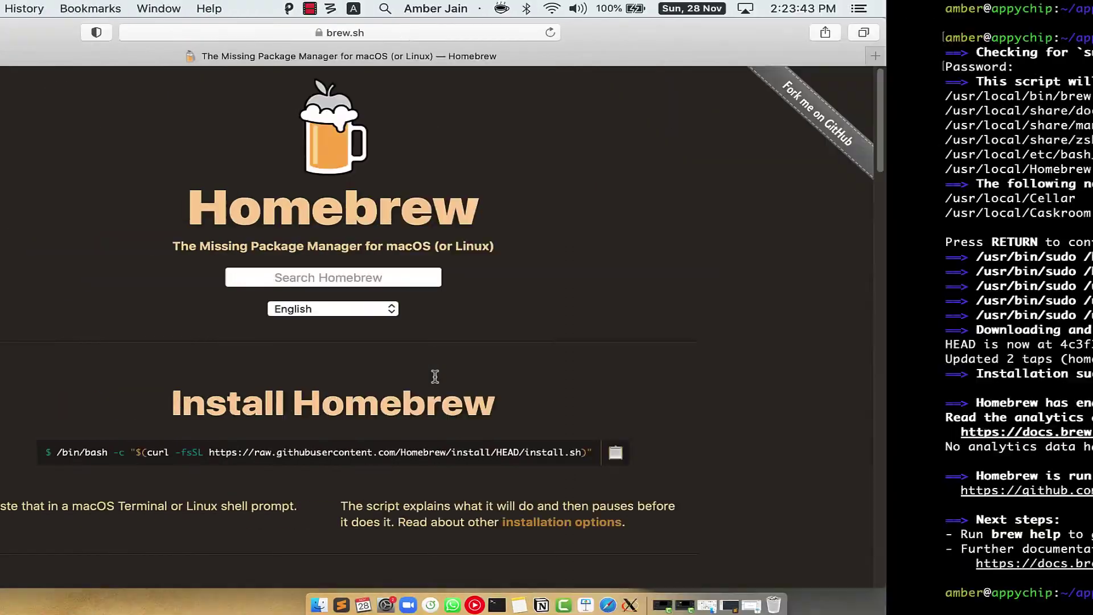
pyautogui.click(18, 57)
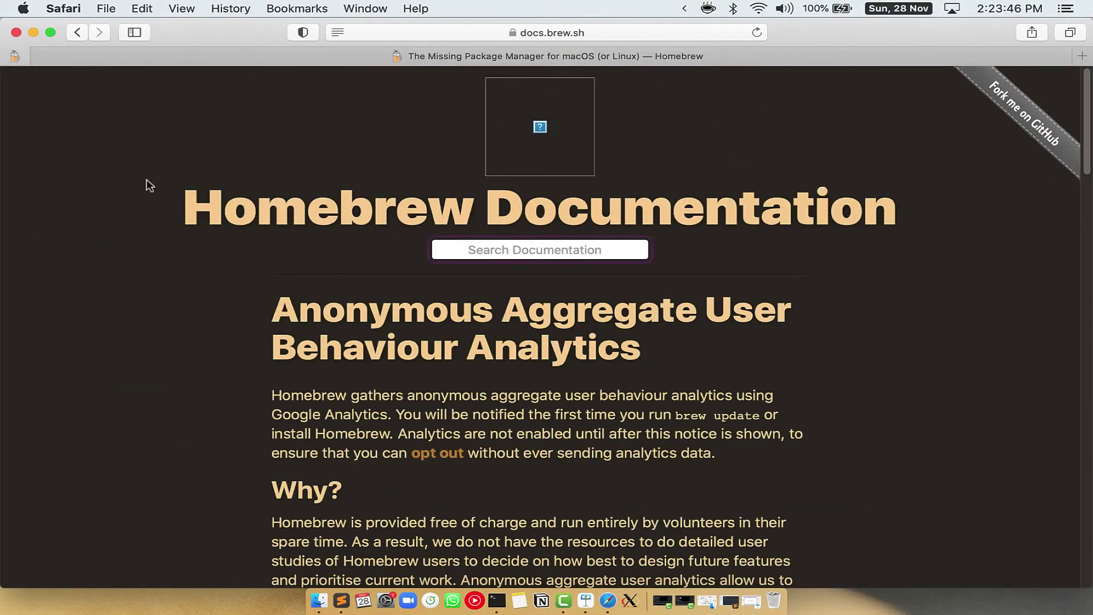
pyautogui.scroll(-2, 213, 179)
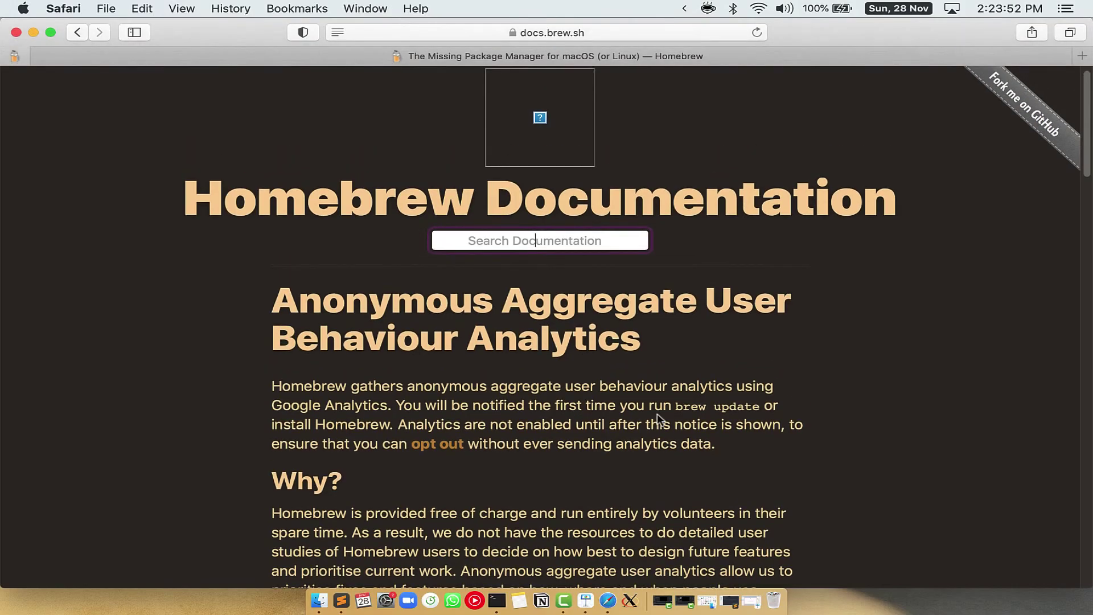
# Step: Run 'brew analytics off', then run 'clear' for a fresh prompt
pyautogui.hotkey('ctrl', 'Right')
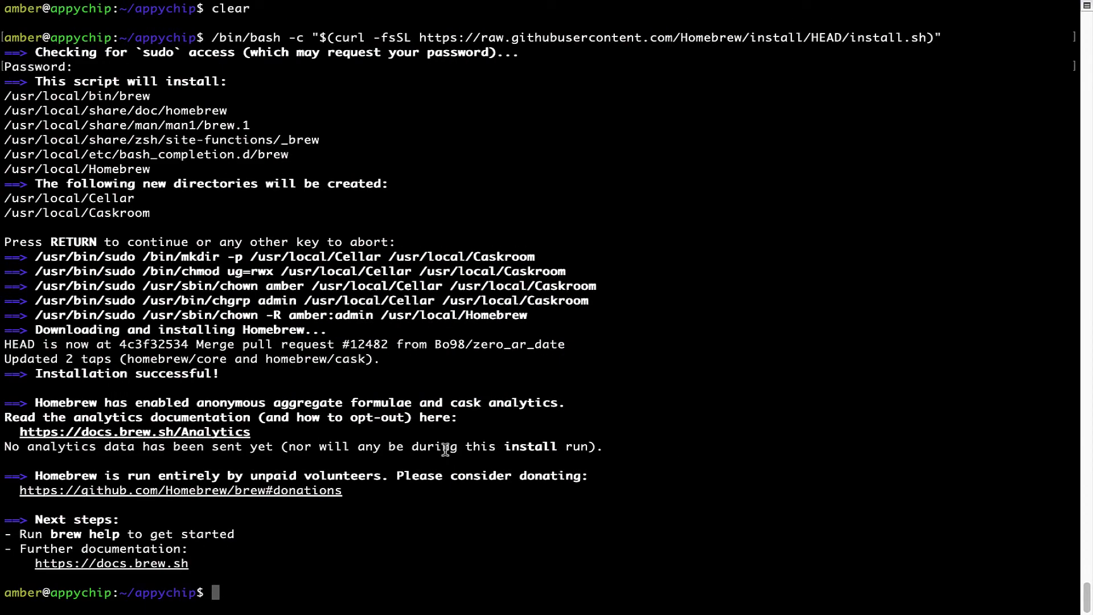
pyautogui.press('Return')
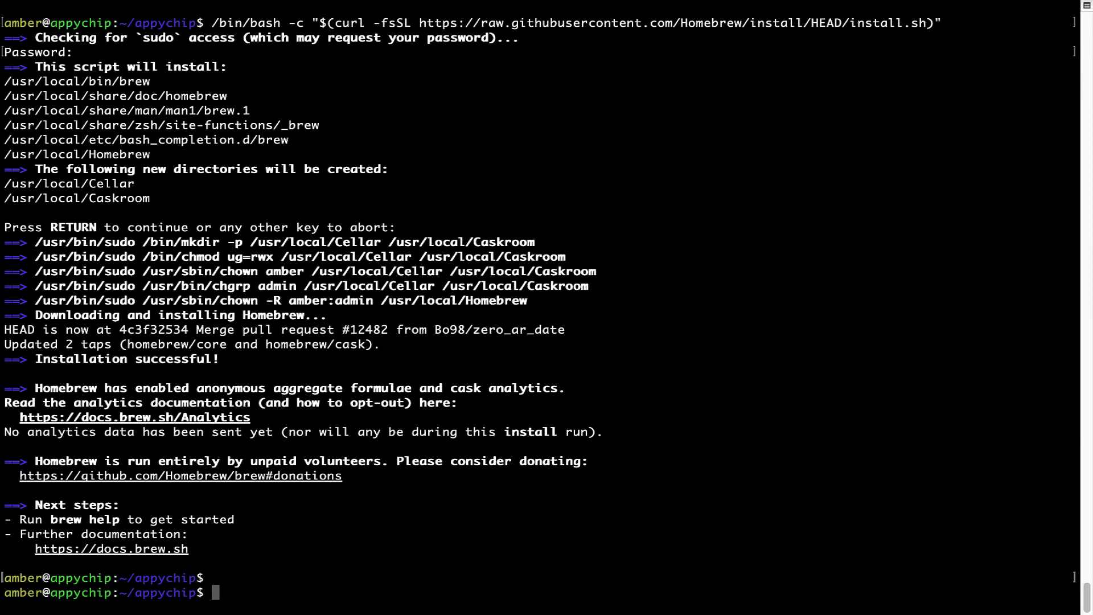
pyautogui.write('brew analytic')
pyautogui.write('s off')
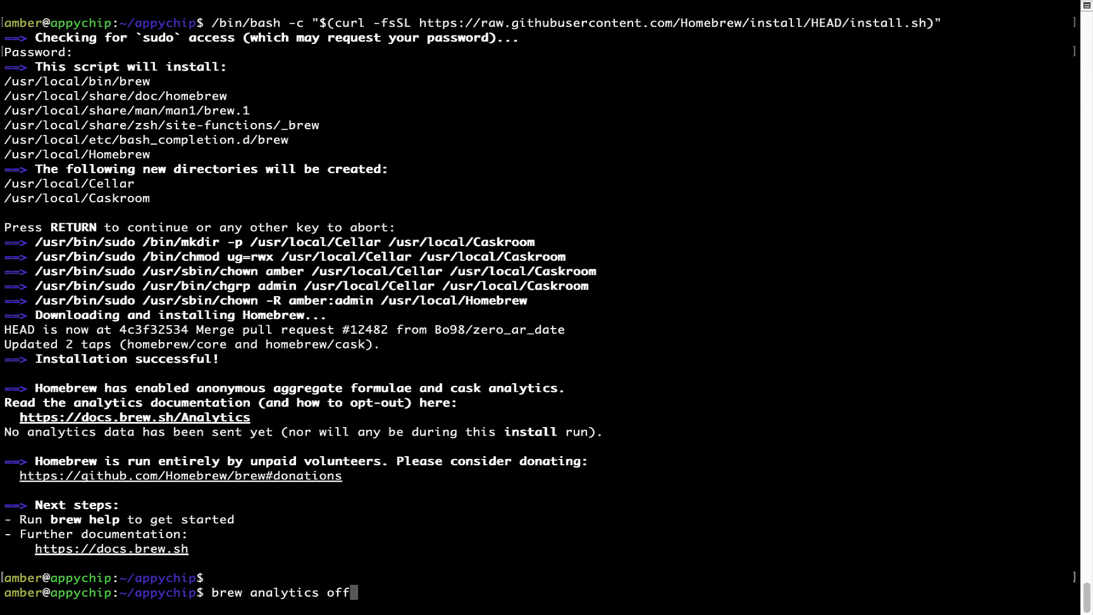
pyautogui.press('Return')
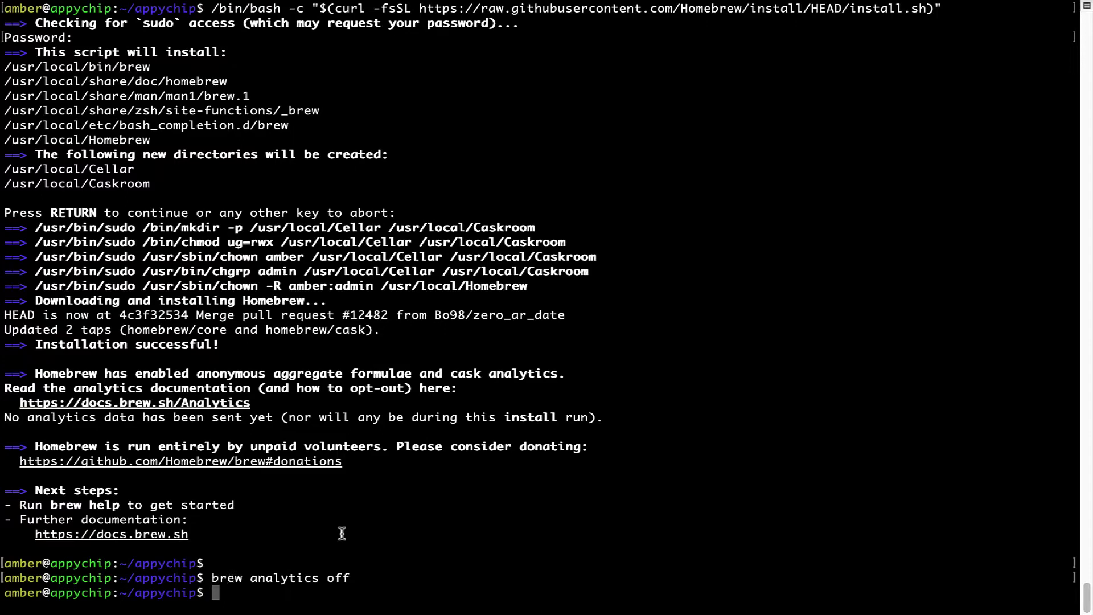
pyautogui.write('clear')
pyautogui.press('Return')
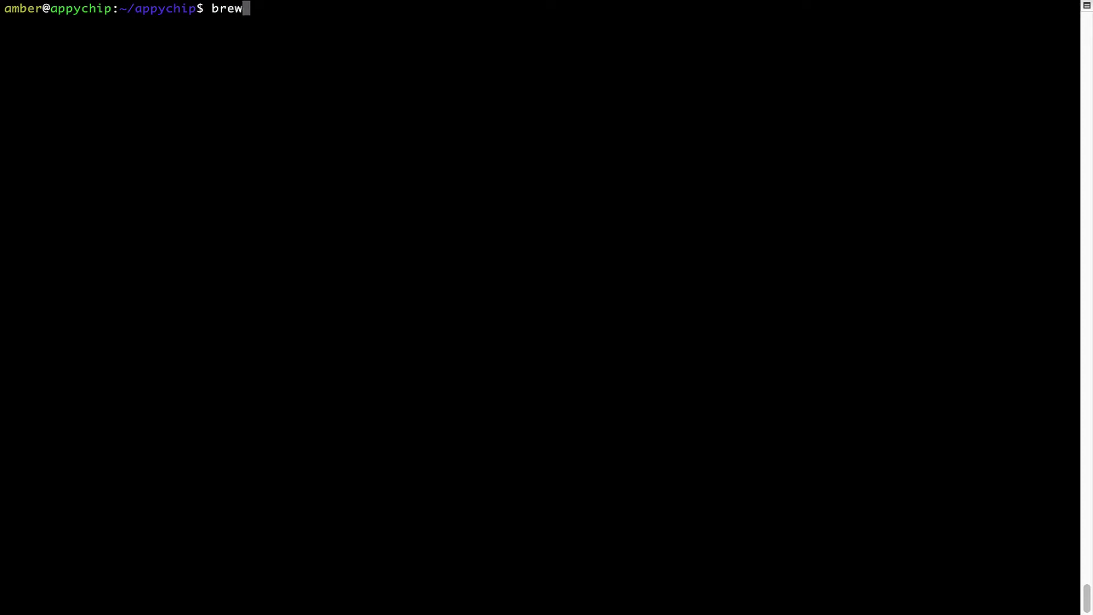
pyautogui.write(' update')
# Step: Run 'brew update' and highlight its 'Already up-to-date.' output line
pyautogui.press('Return')
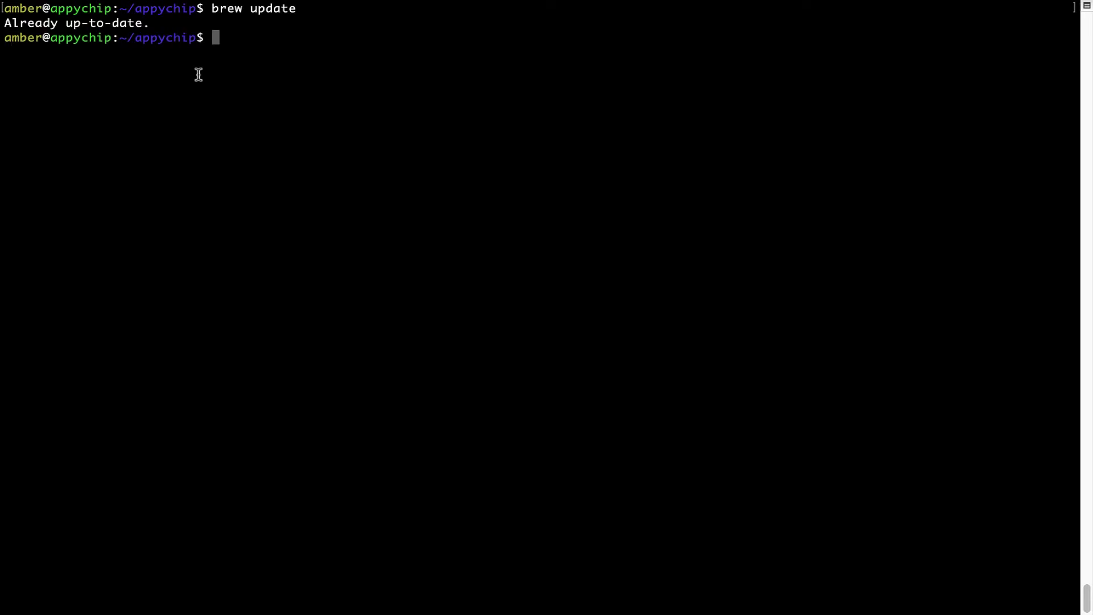
pyautogui.tripleClick(108, 23)
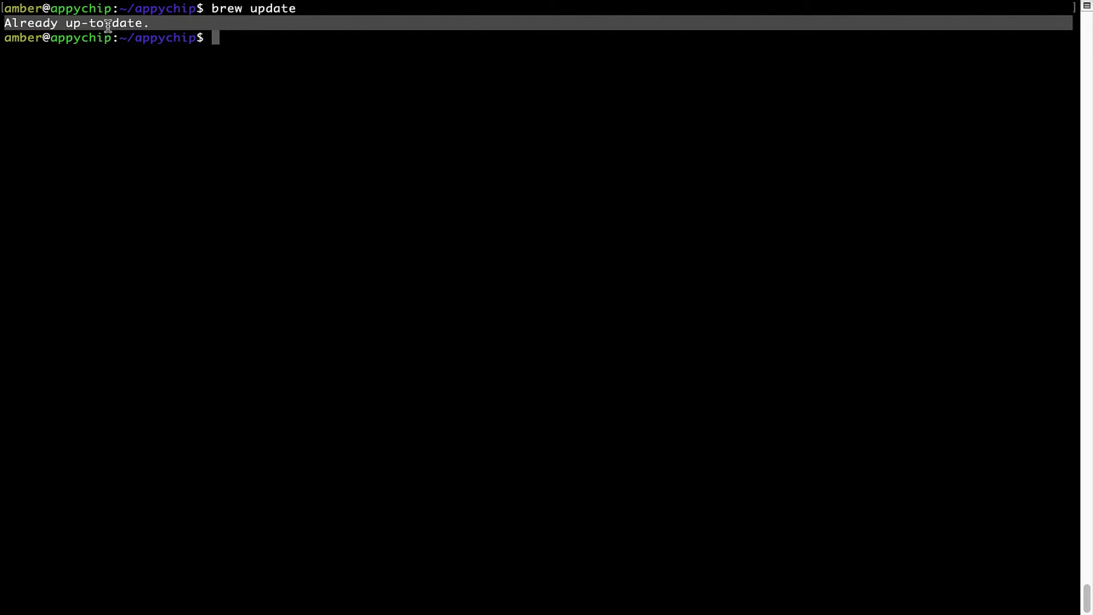
pyautogui.click(109, 26)
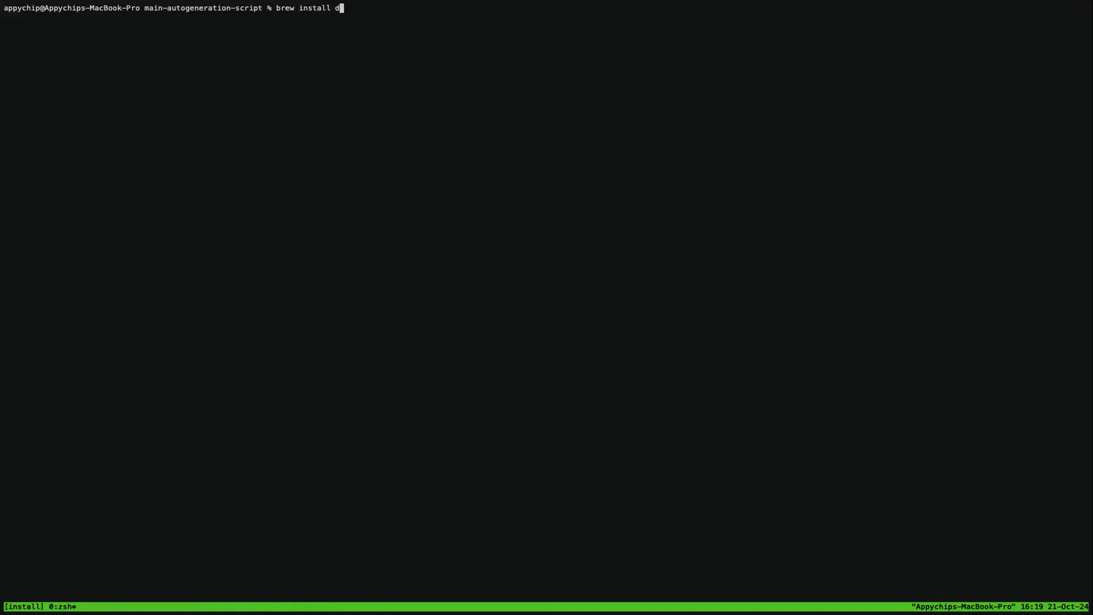
pyautogui.write('dbeaver-community')
# Step: Run 'brew install dbeaver-community', then exit the tmux session after it succeeds
pyautogui.press('Return')
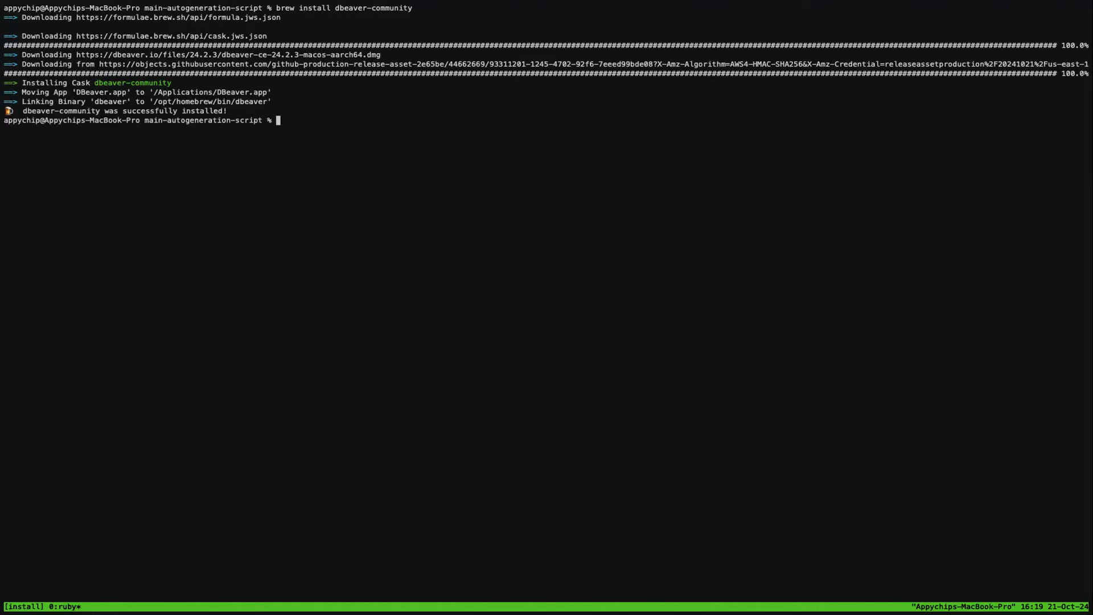
pyautogui.hotkey('ctrl', 'd')
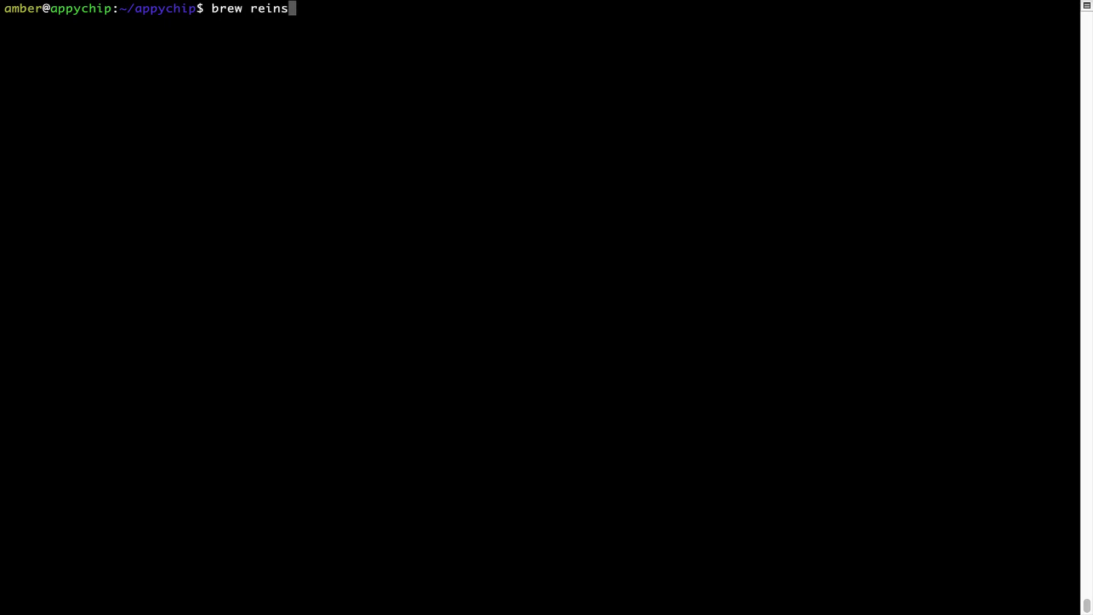
pyautogui.write('tall')
# Step: Run 'brew reinstall hello', highlight the 'Reinstalling hello' line, then run 'clear'
pyautogui.hotkey('ctrl', 'u')
pyautogui.write('br')
pyautogui.write('ew reinstall ')
pyautogui.write('he')
pyautogui.write('llo')
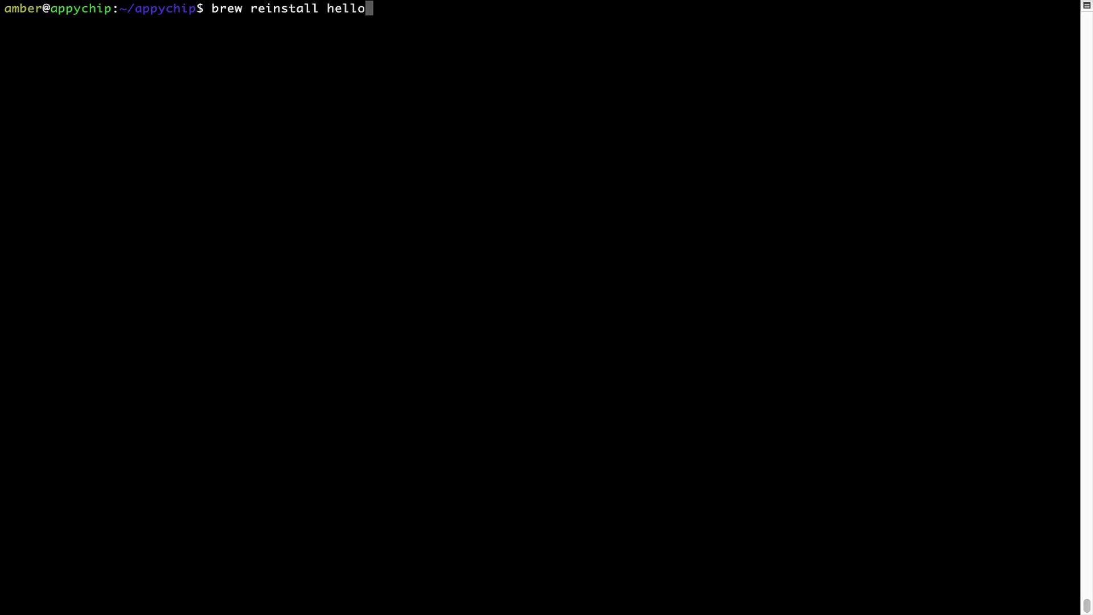
pyautogui.press('Return')
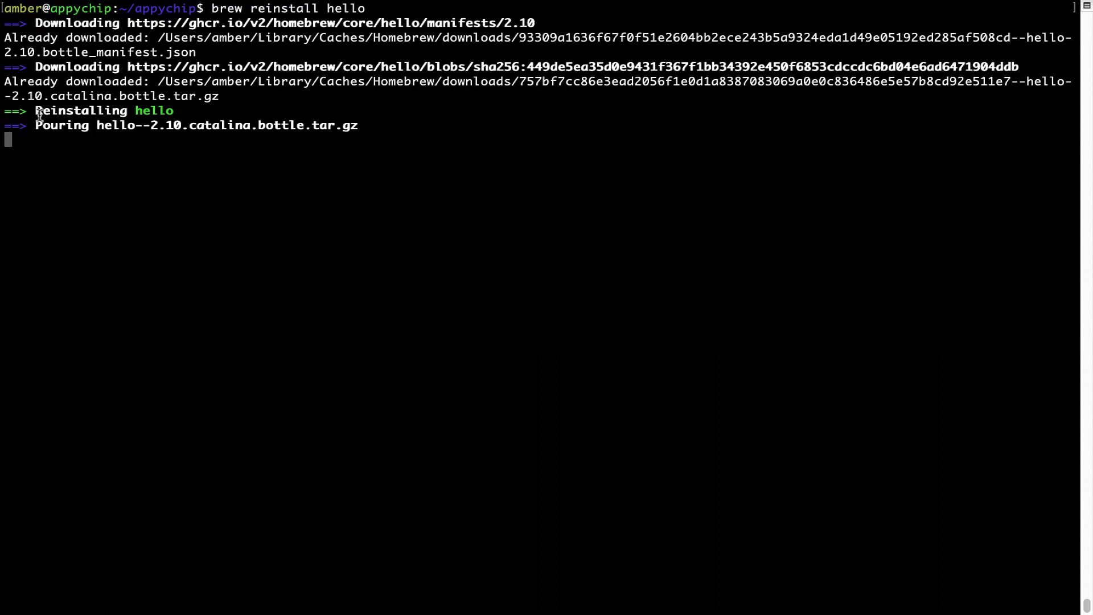
pyautogui.moveTo(37, 110); pyautogui.dragTo(167, 111)
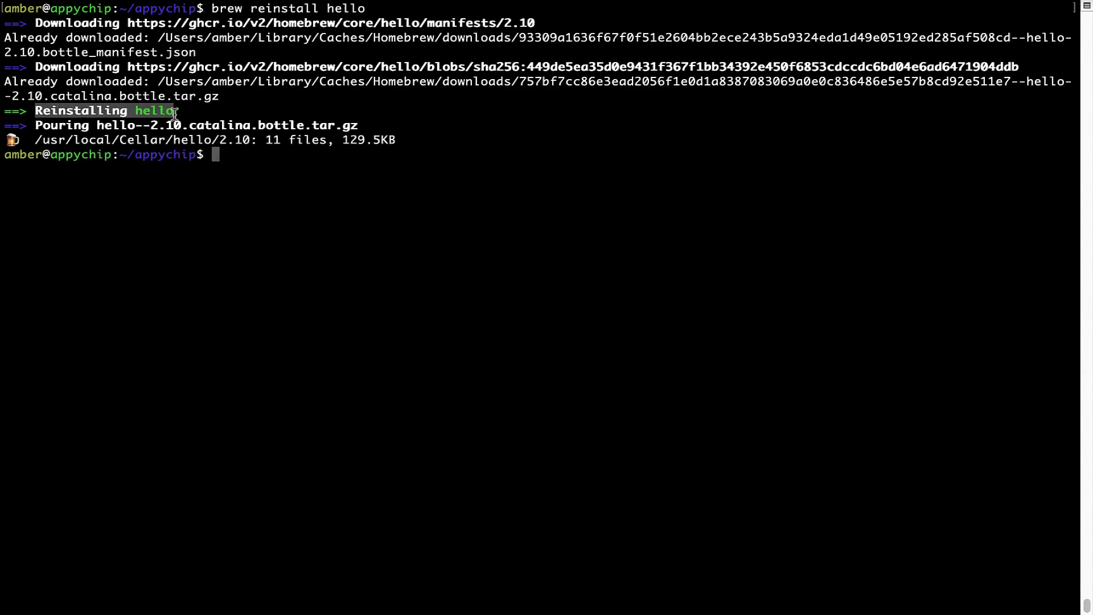
pyautogui.click(228, 161)
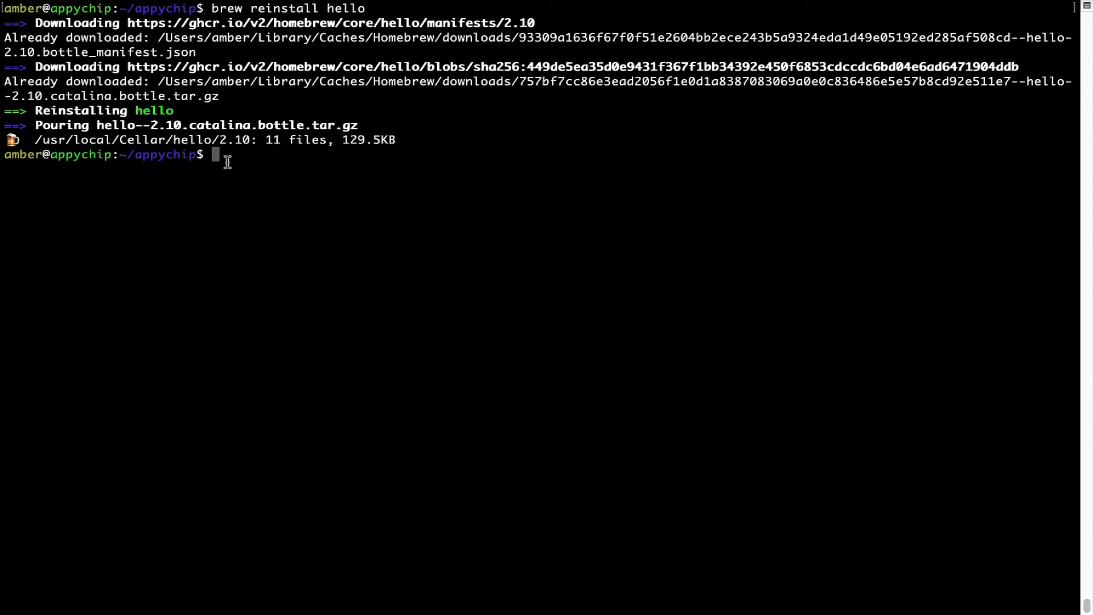
pyautogui.write('clear')
pyautogui.press('Return')
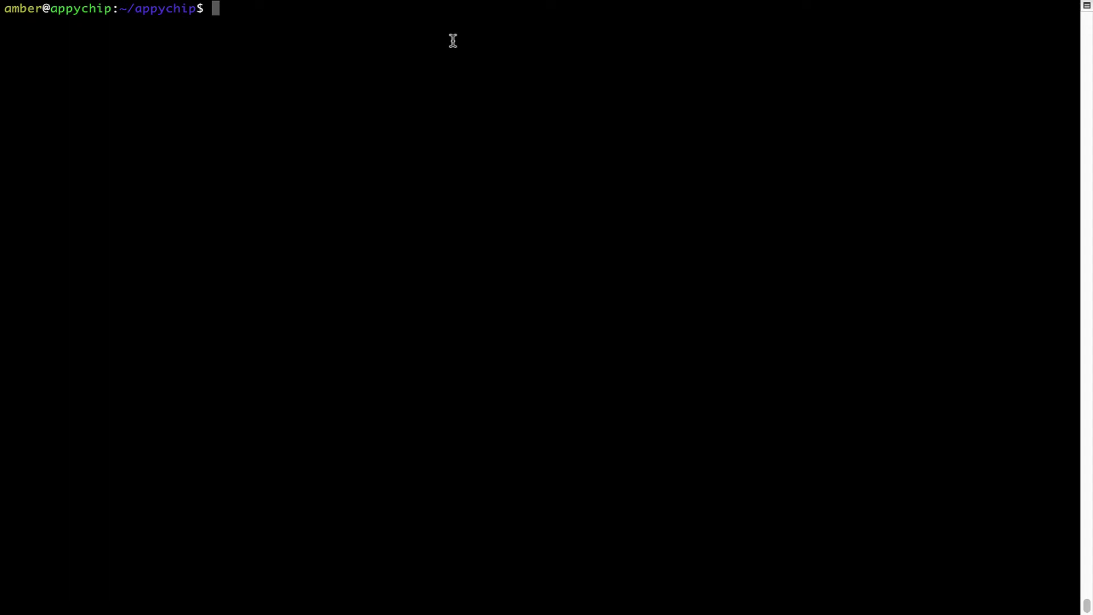
pyautogui.write('brew ')
pyautogui.write('uninstall ')
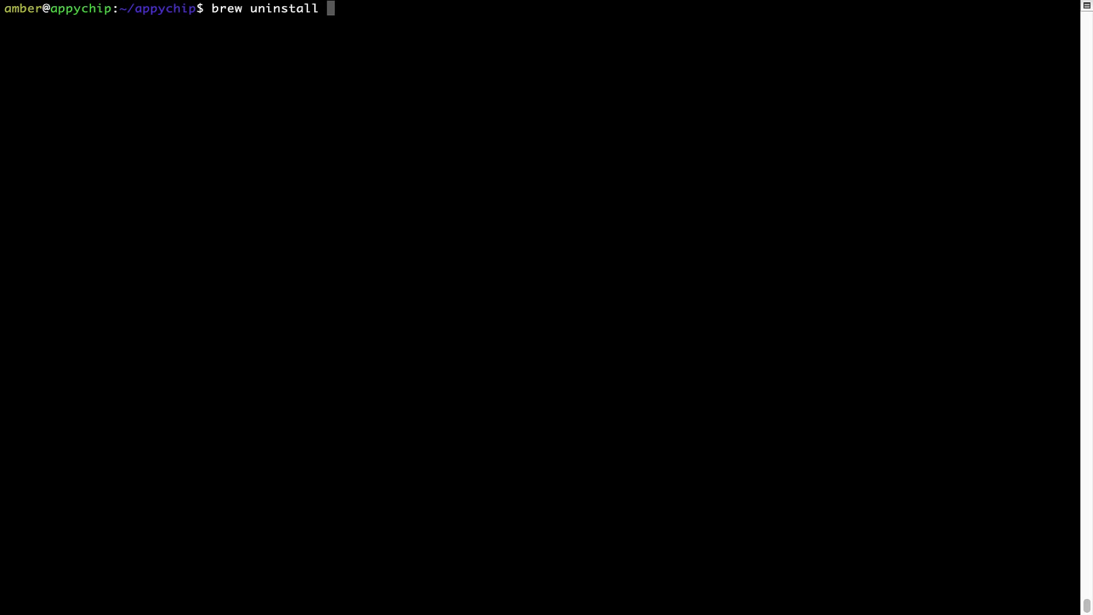
pyautogui.write('hello')
# Step: Run 'brew uninstall hello' and highlight its Uninstalling output line
pyautogui.press('Return')
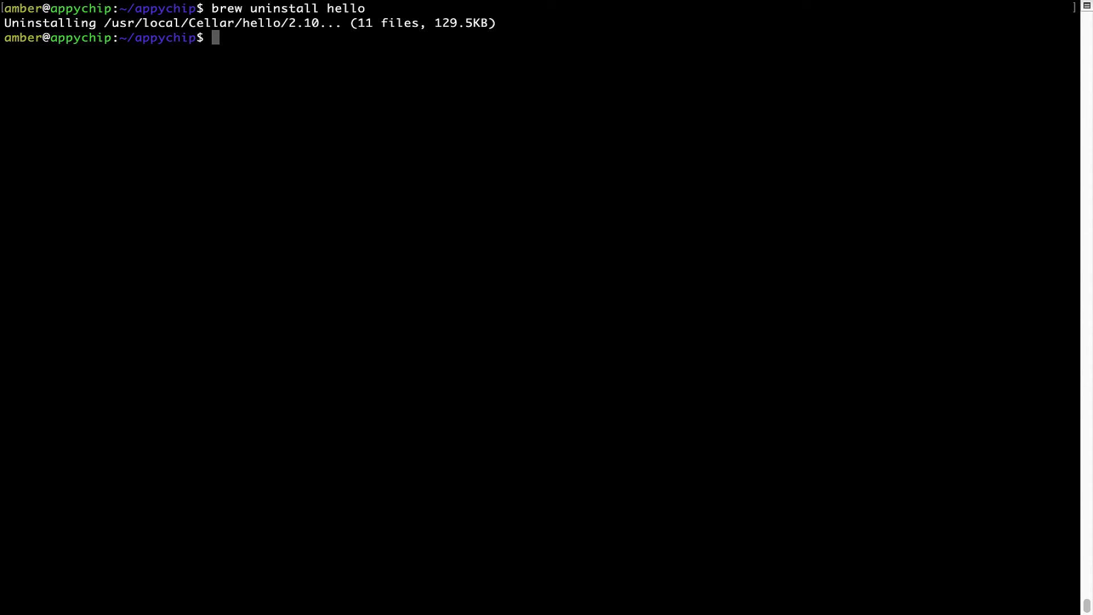
pyautogui.tripleClick(17, 24)
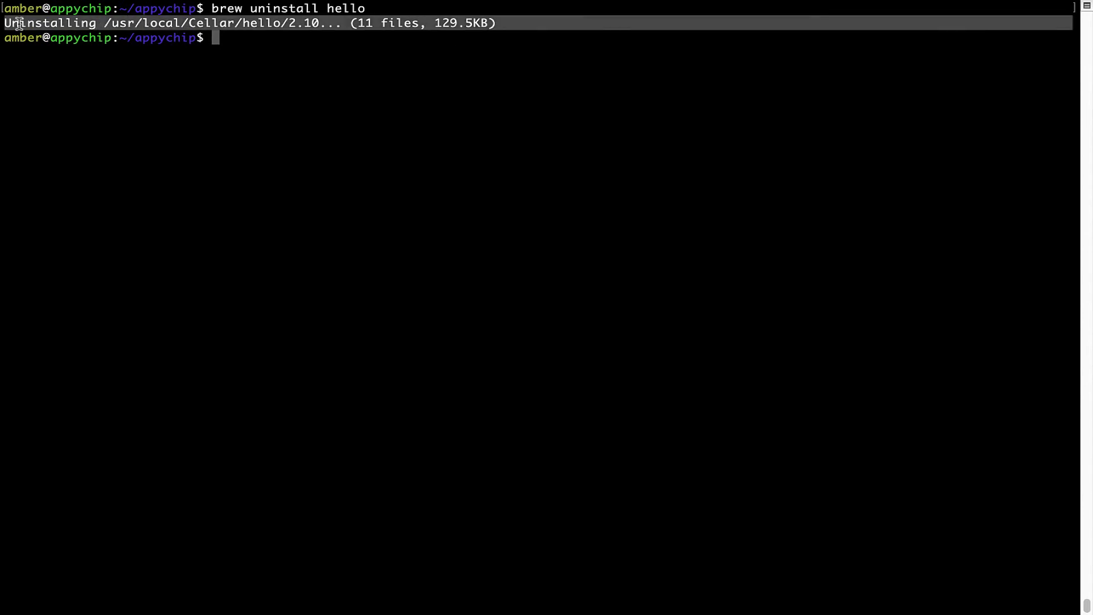
pyautogui.click(231, 38)
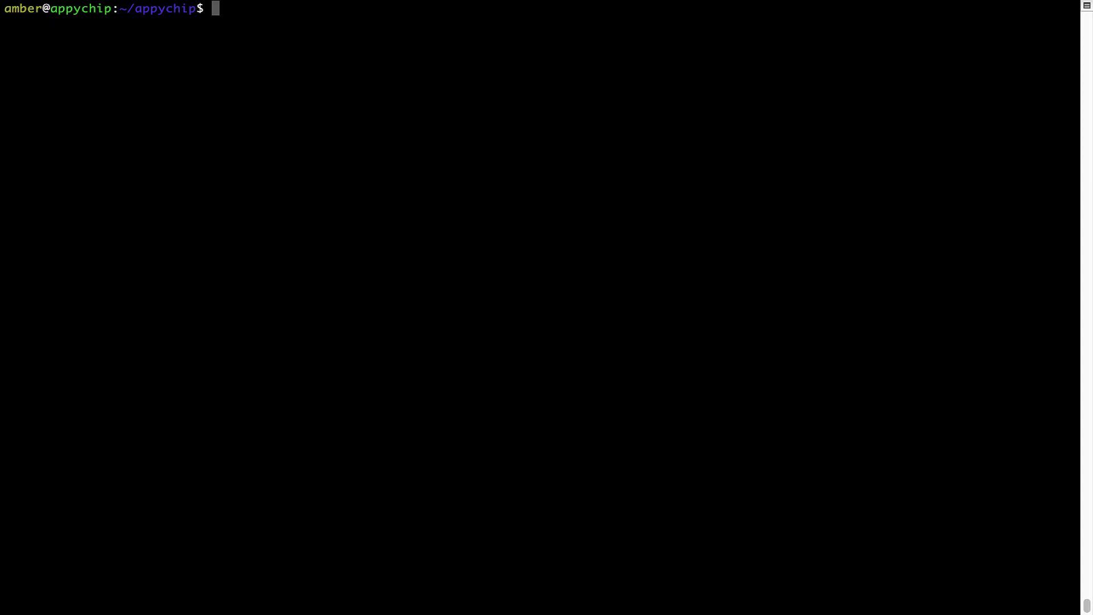
pyautogui.write('brew ')
pyautogui.write('cleanup')
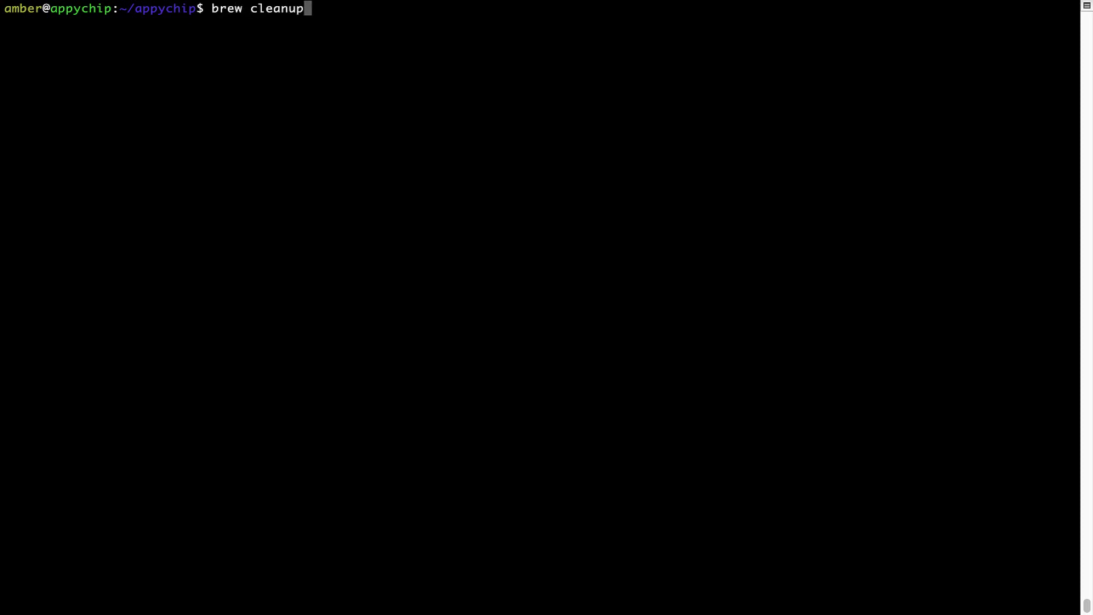
# Step: Run 'brew cleanup' and let it finish silently at a new prompt
pyautogui.press('Return')
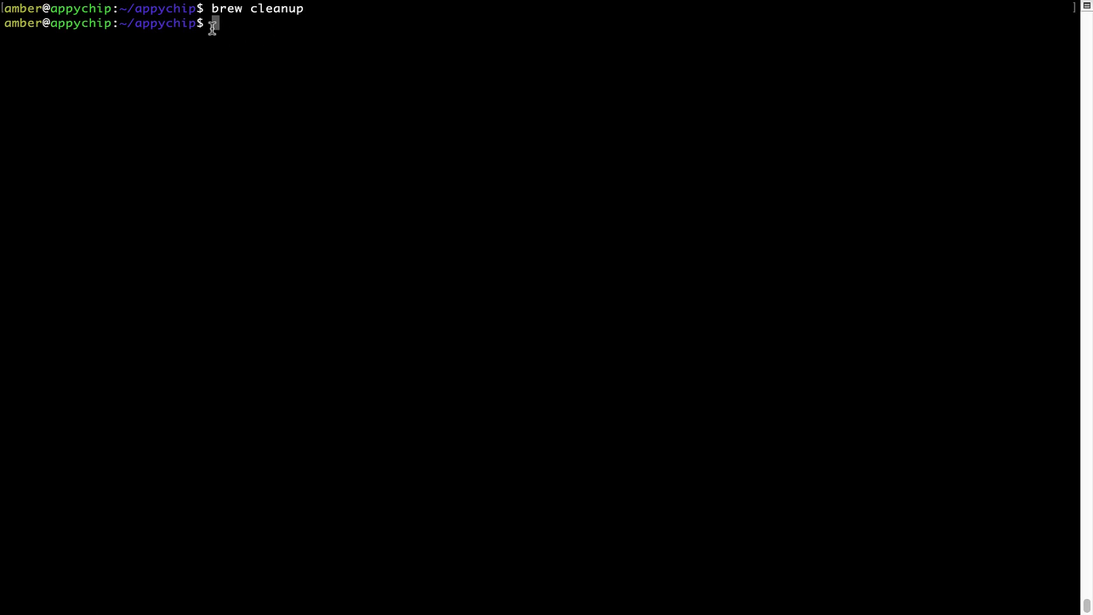